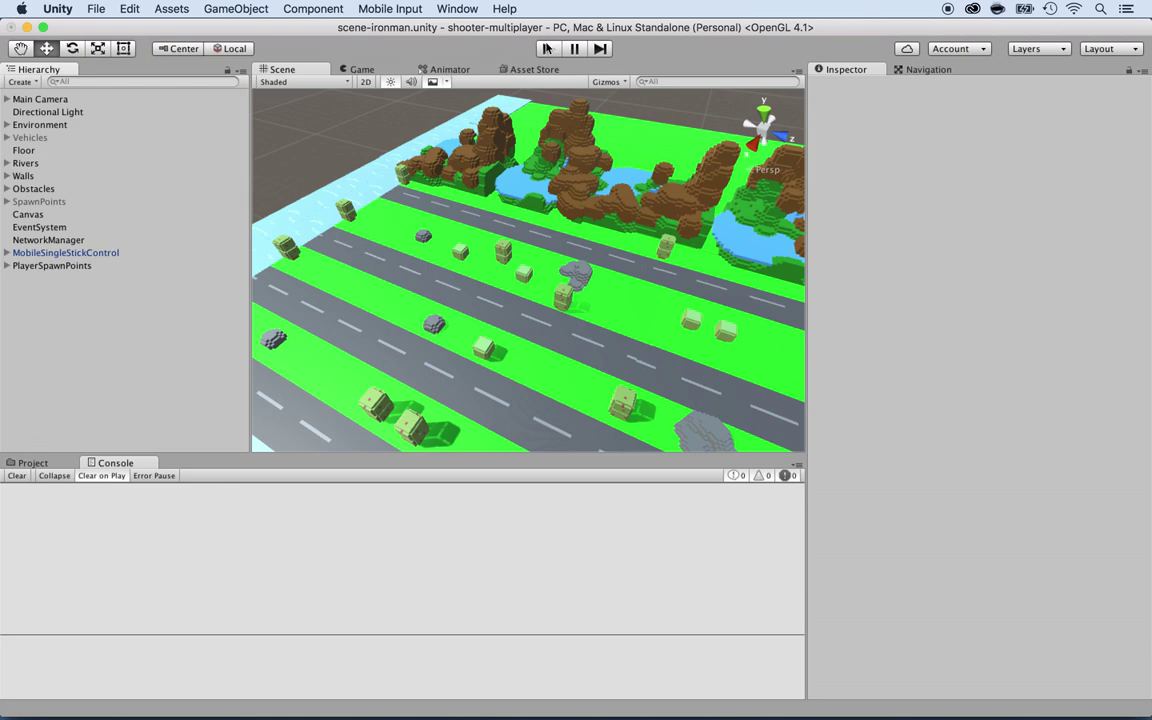
Step: Play-test the scene as LAN host, moving the character around and firing in several directions, and stop play mode
{"action": "left_click", "coordinate": [546, 48]}
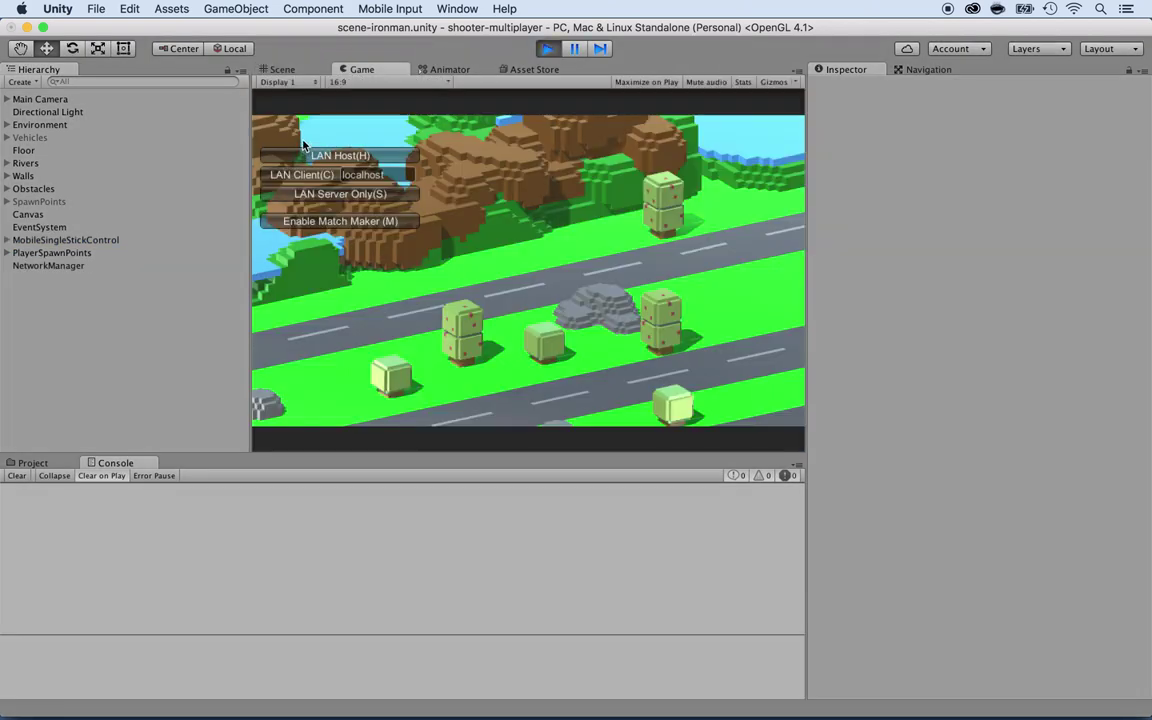
{"action": "left_click", "coordinate": [297, 156]}
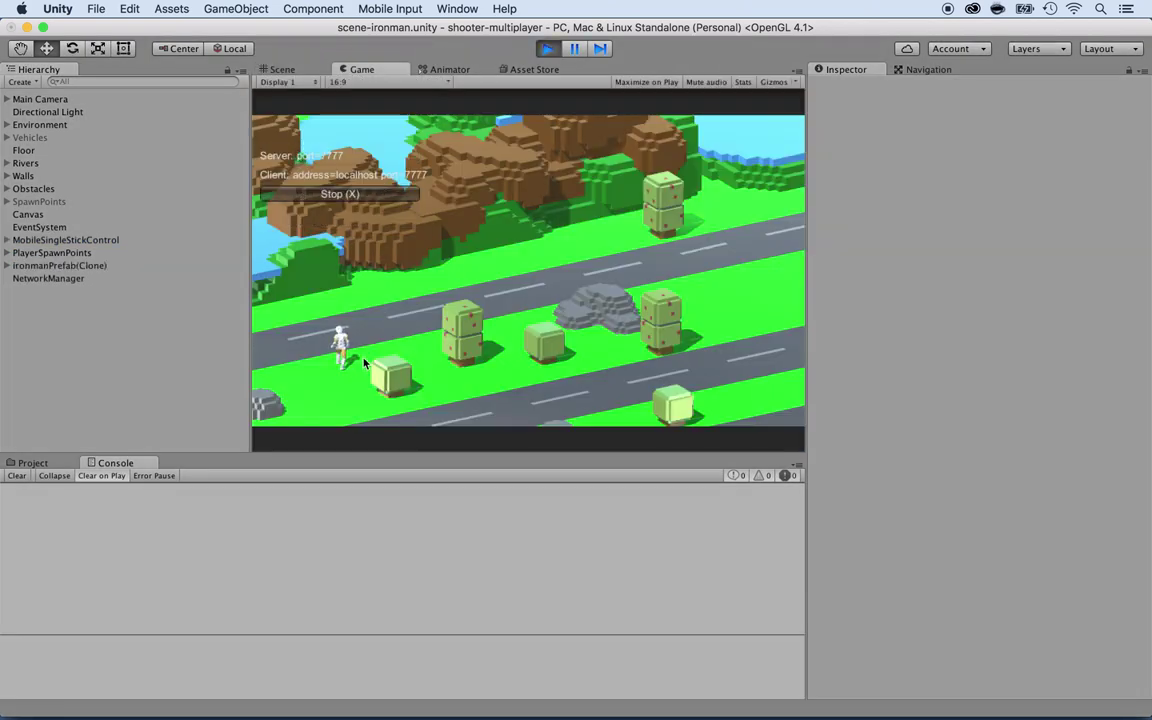
{"action": "key", "text": "d"}
{"action": "key", "text": "w"}
{"action": "left_click", "coordinate": [392, 292]}
{"action": "key", "text": "a"}
{"action": "left_click", "coordinate": [484, 275]}
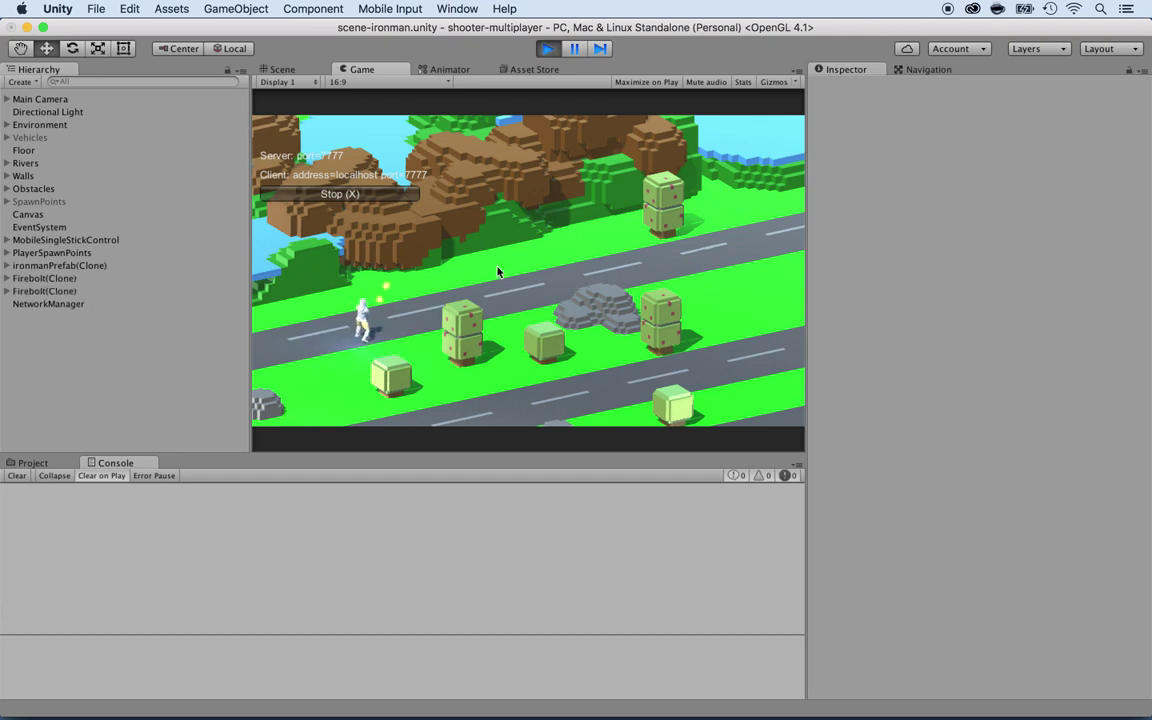
{"action": "key", "text": "d"}
{"action": "left_click", "coordinate": [511, 390]}
{"action": "left_click", "coordinate": [500, 406]}
{"action": "key", "text": "s"}
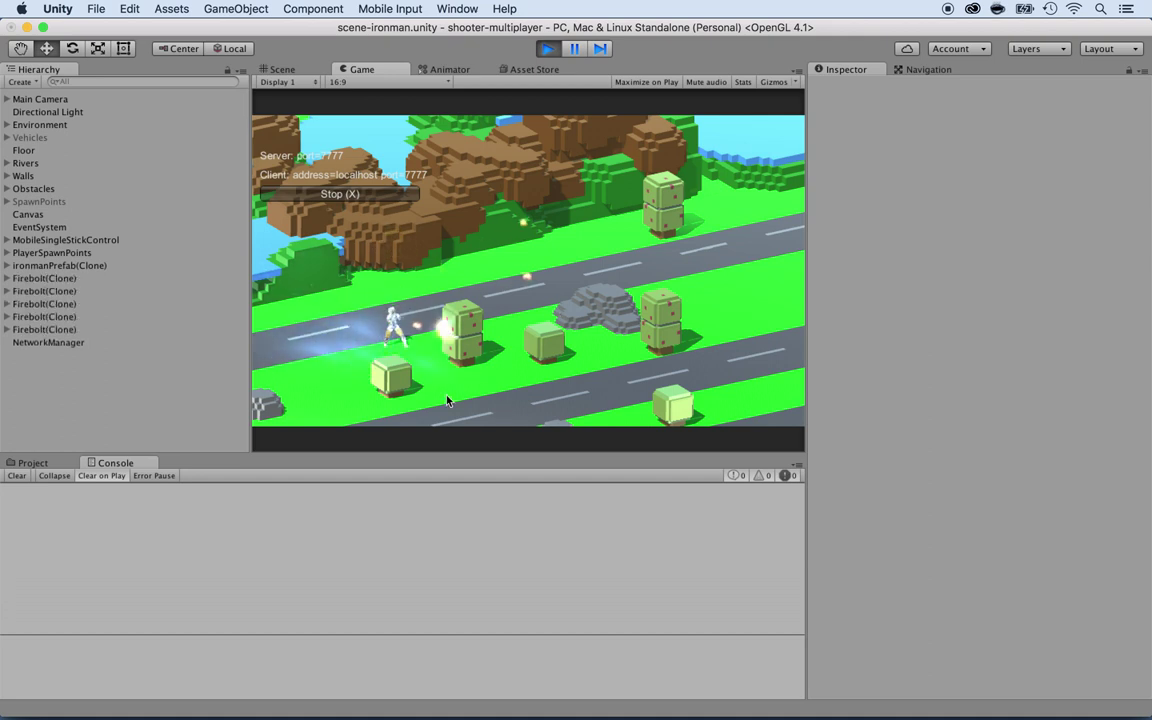
{"action": "left_click", "coordinate": [548, 50]}
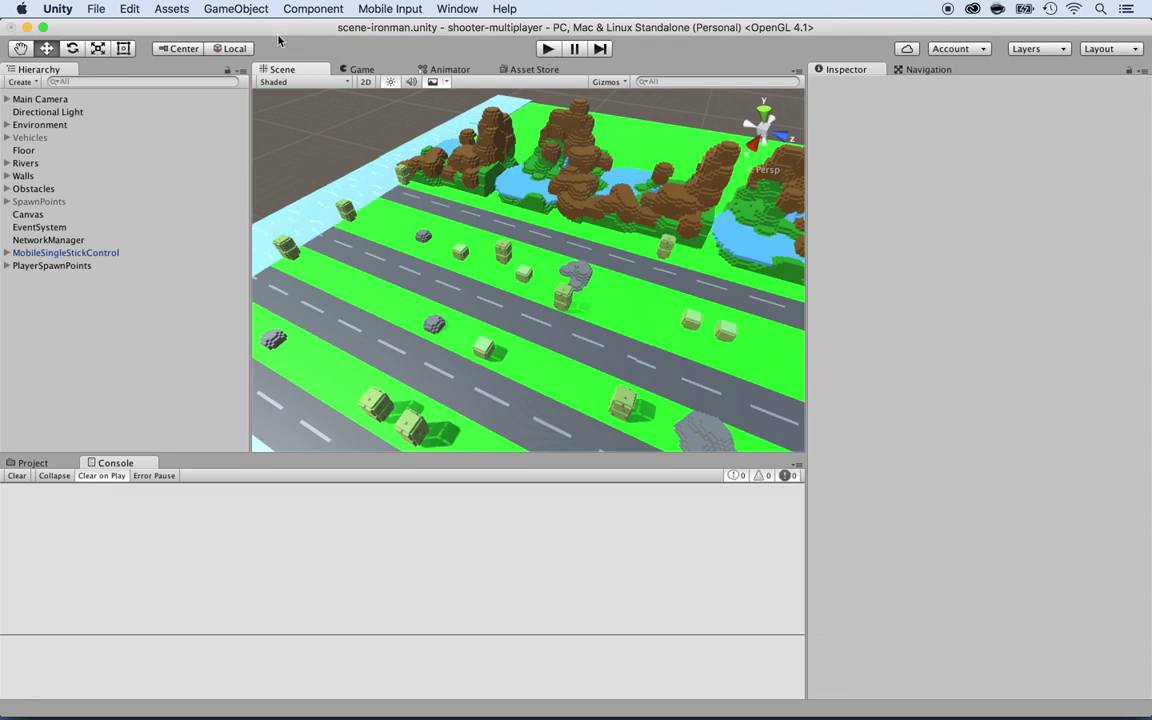
Step: Open the build settings and start Build And Run for the Mac OS X standalone target
{"action": "left_click", "coordinate": [95, 9]}
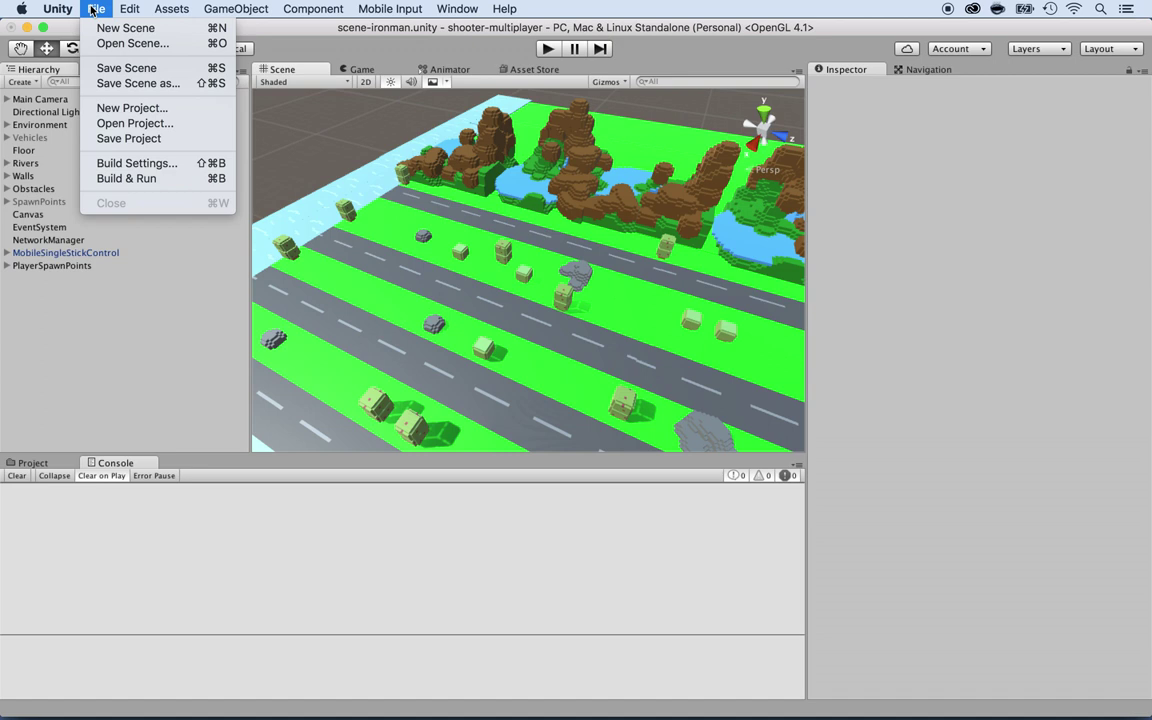
{"action": "left_click", "coordinate": [117, 166]}
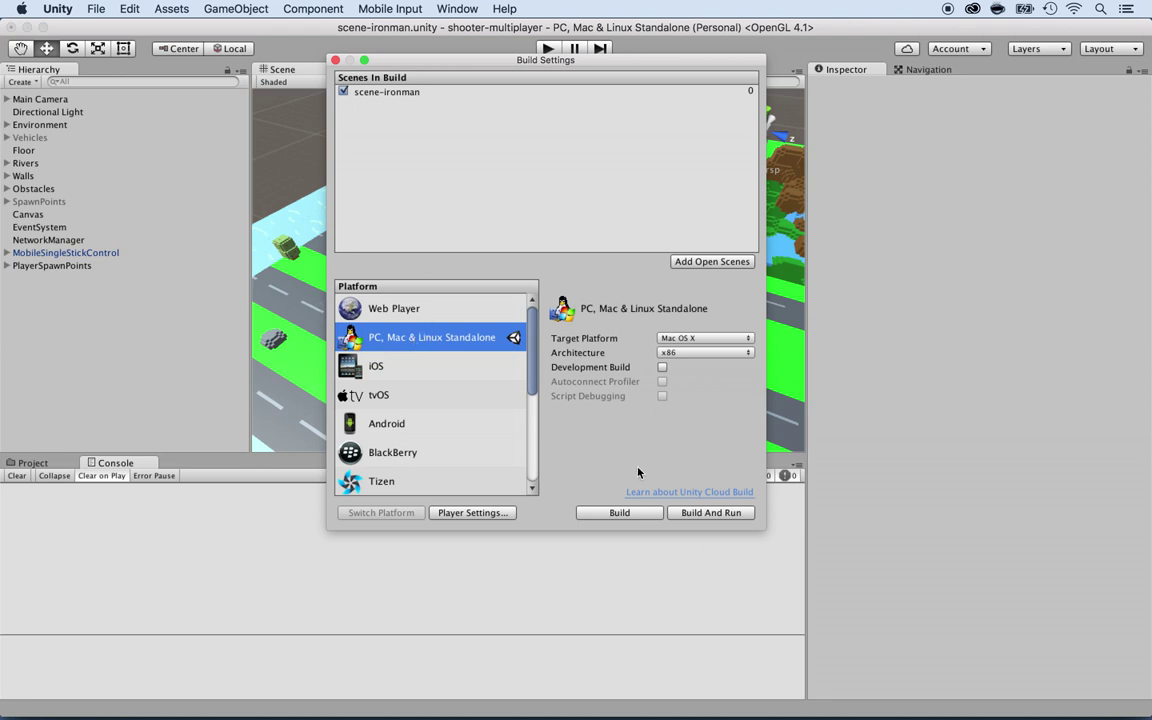
{"action": "left_click", "coordinate": [702, 512]}
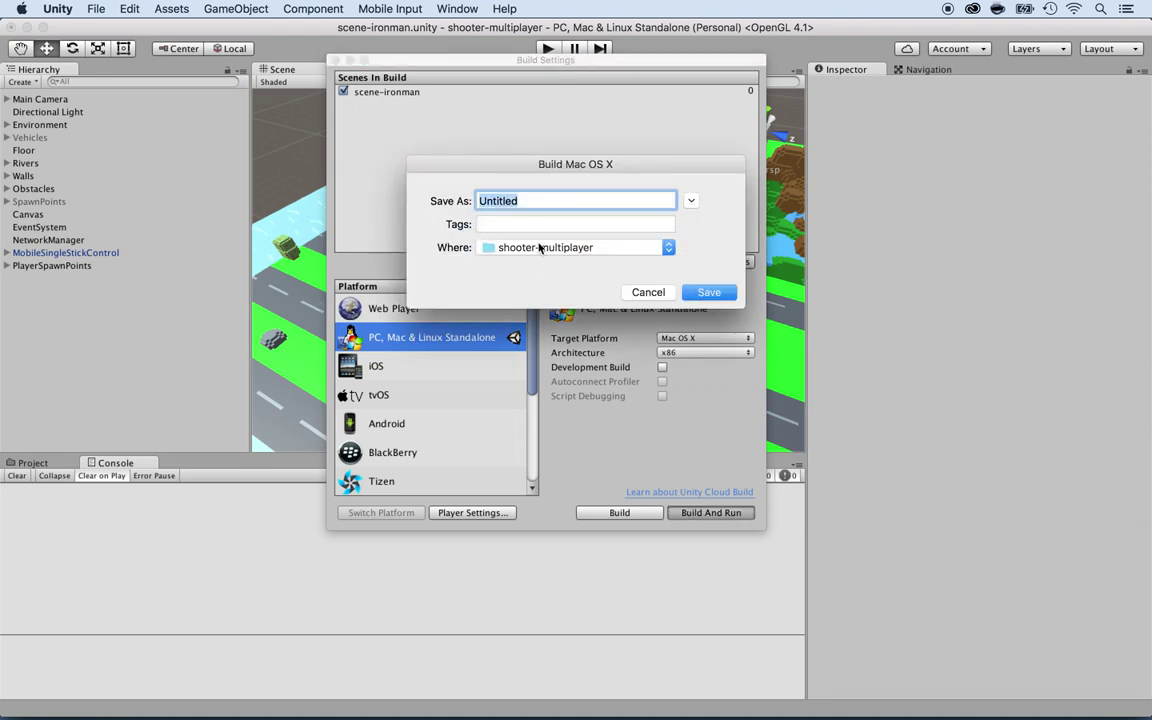
Step: Create a new folder named builds inside the multiplayer folder of Unity_projects as the build location
{"action": "left_click", "coordinate": [538, 252]}
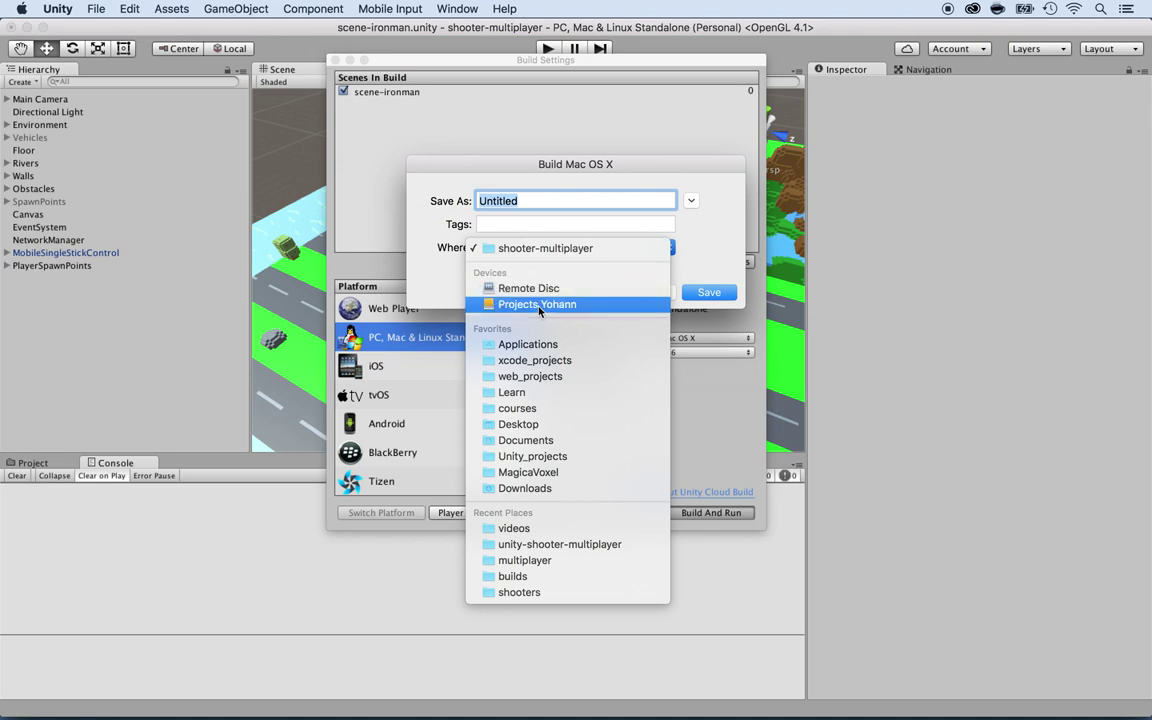
{"action": "left_click", "coordinate": [540, 457]}
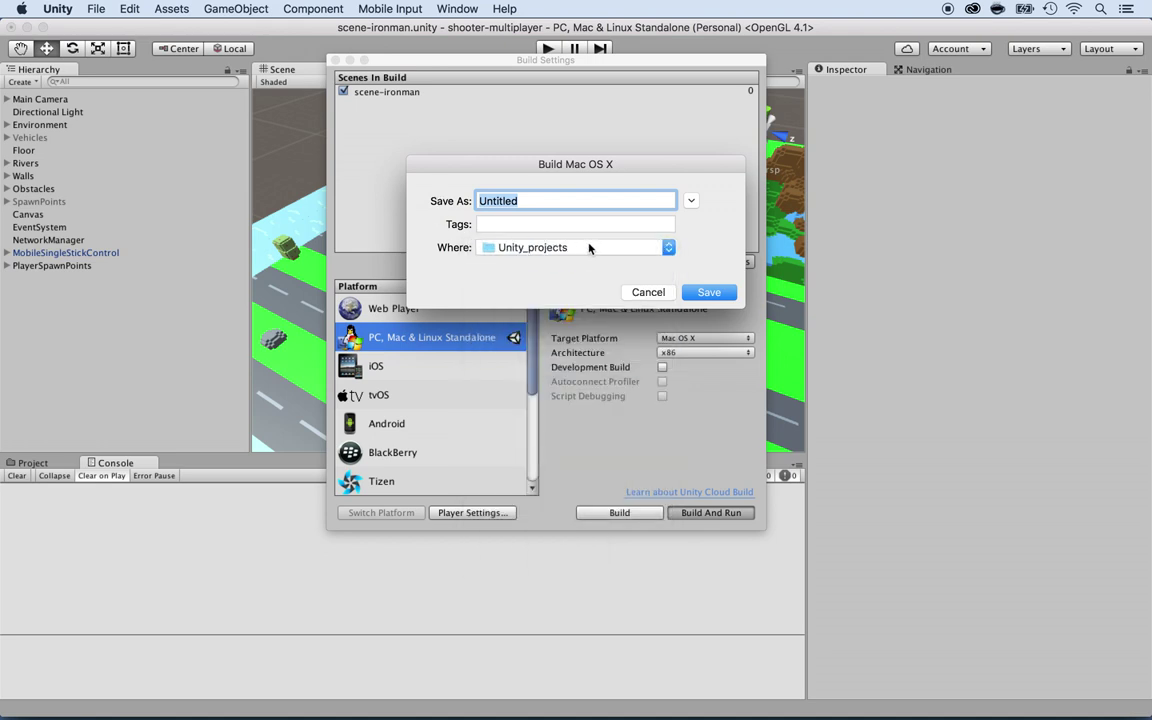
{"action": "left_click", "coordinate": [690, 201]}
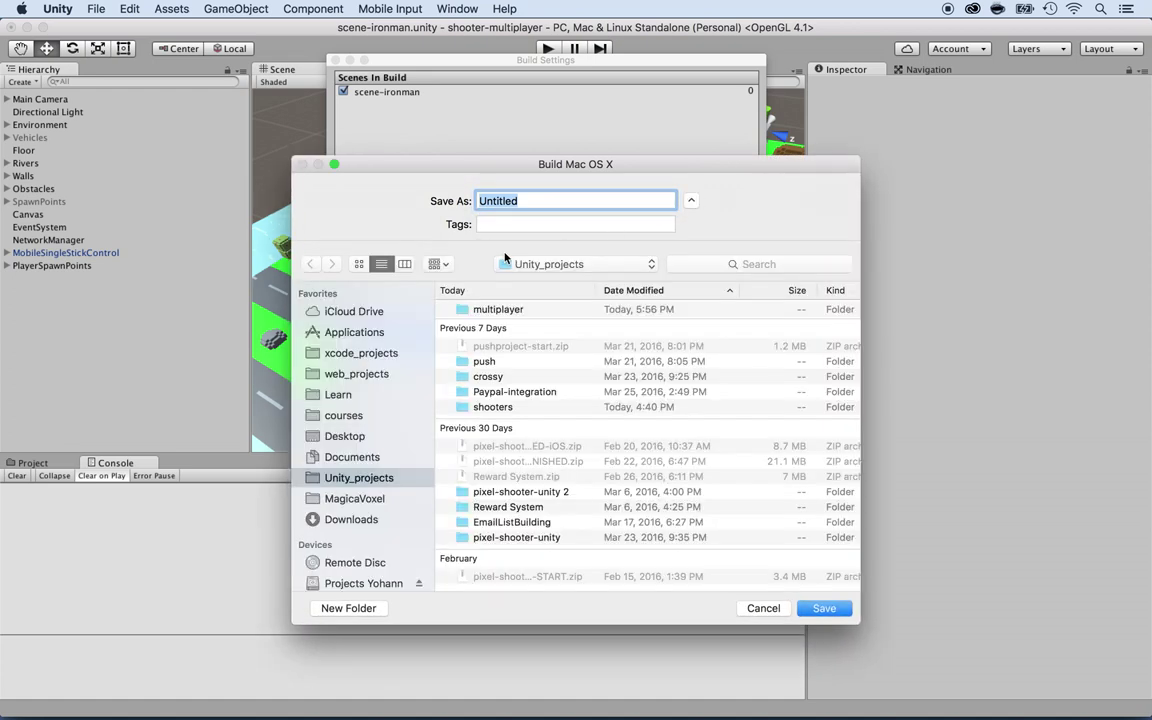
{"action": "double_click", "coordinate": [491, 309]}
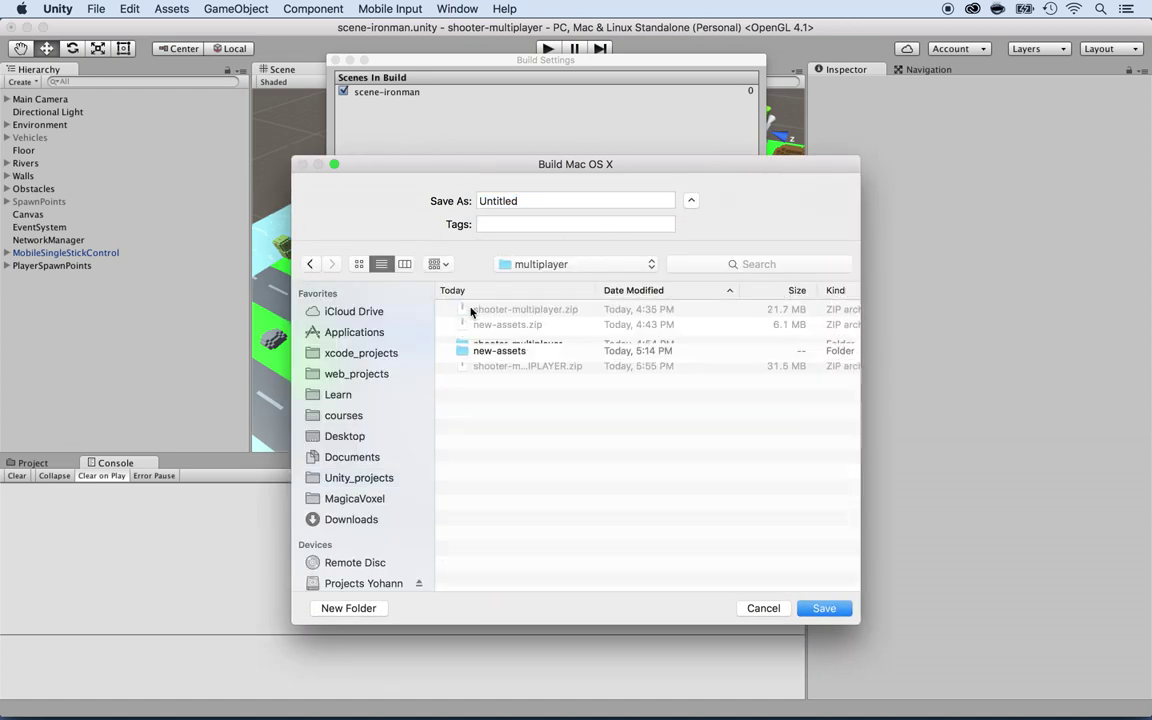
{"action": "left_click", "coordinate": [348, 609]}
{"action": "type", "text": "builds"}
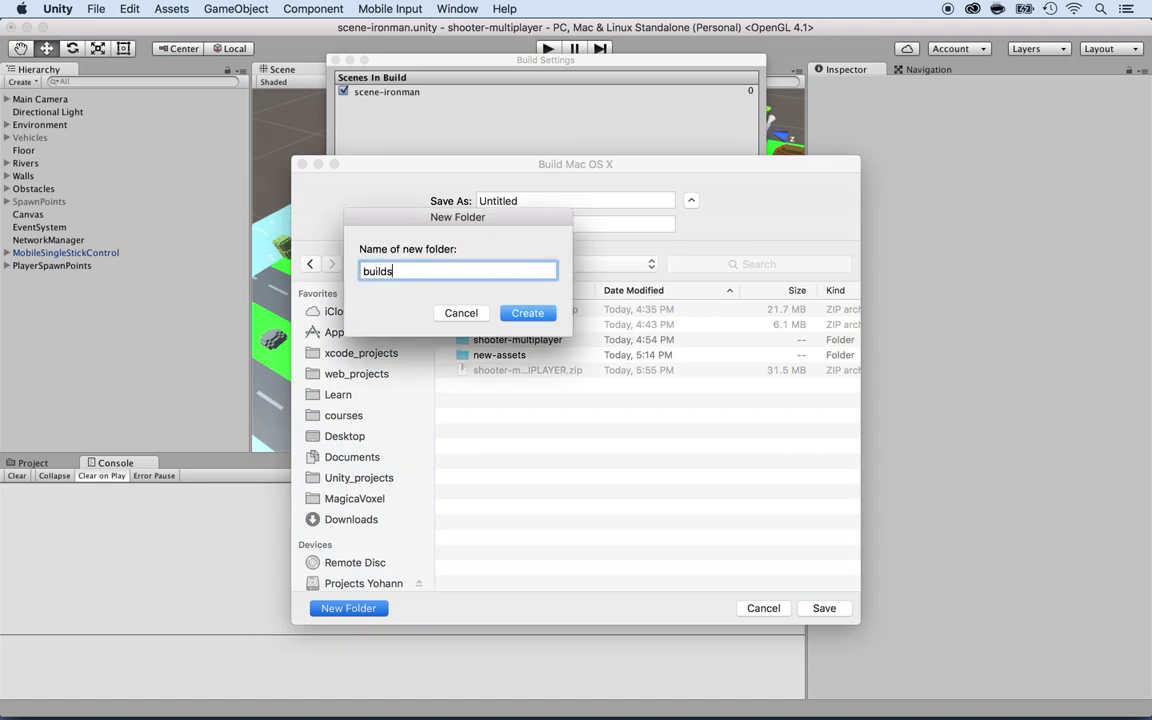
{"action": "key", "text": "Return"}
Step: Name the build game1 and save it in the builds folder
{"action": "double_click", "coordinate": [497, 200]}
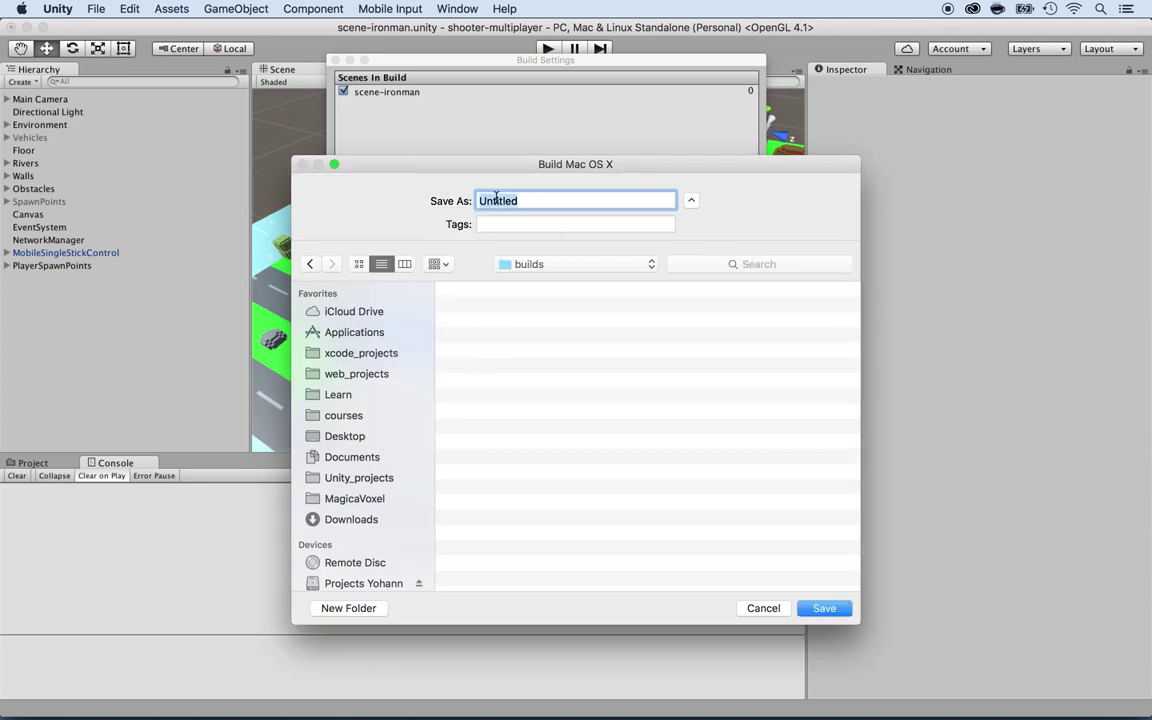
{"action": "type", "text": "game1"}
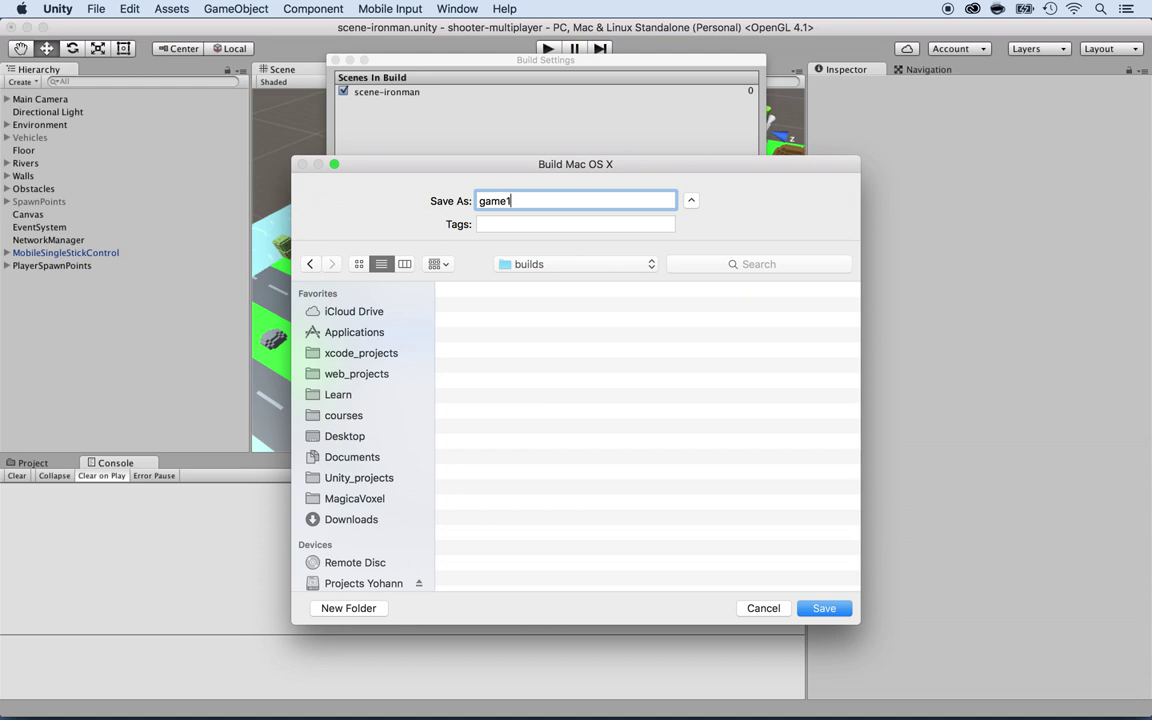
{"action": "left_click", "coordinate": [812, 609]}
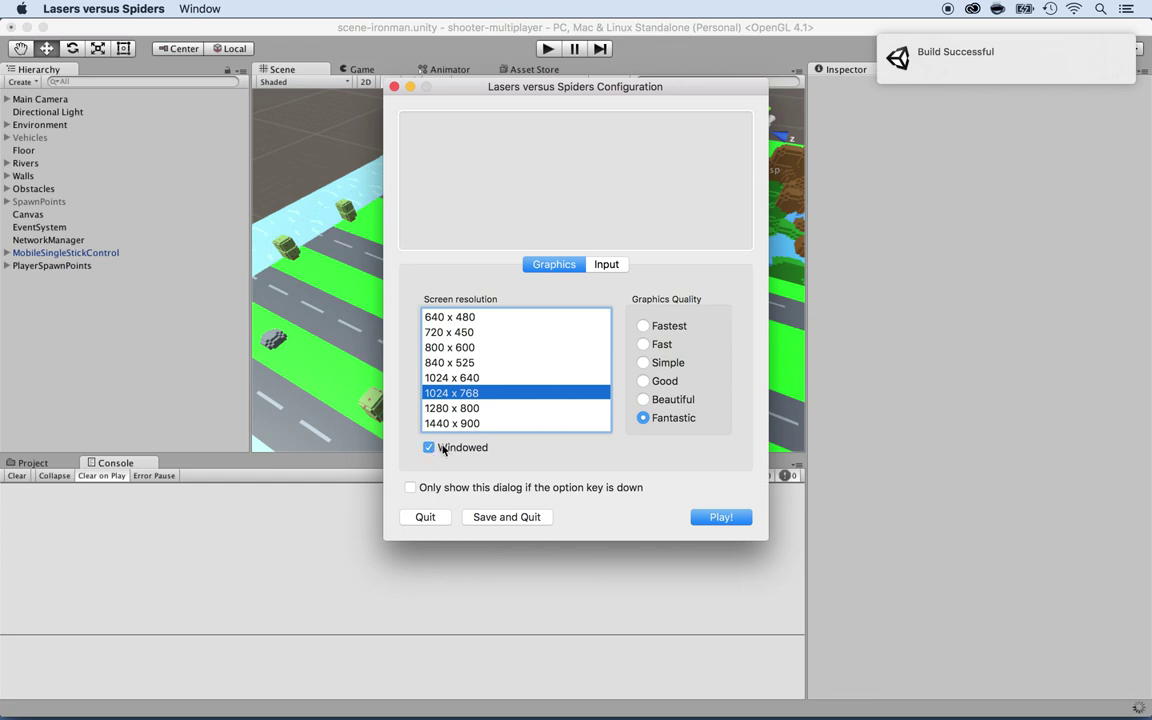
Step: Launch the built game at 640 x 480 resolution with Fastest graphics quality
{"action": "left_click", "coordinate": [449, 317]}
{"action": "left_click", "coordinate": [641, 327]}
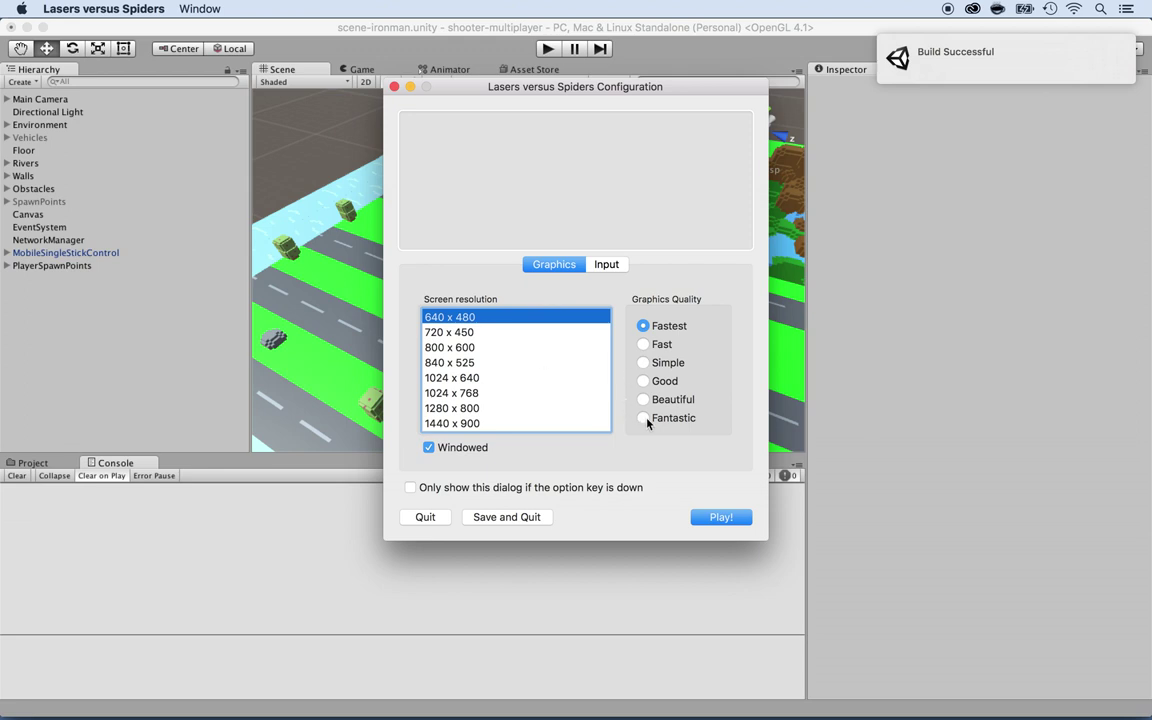
{"action": "left_click", "coordinate": [700, 516]}
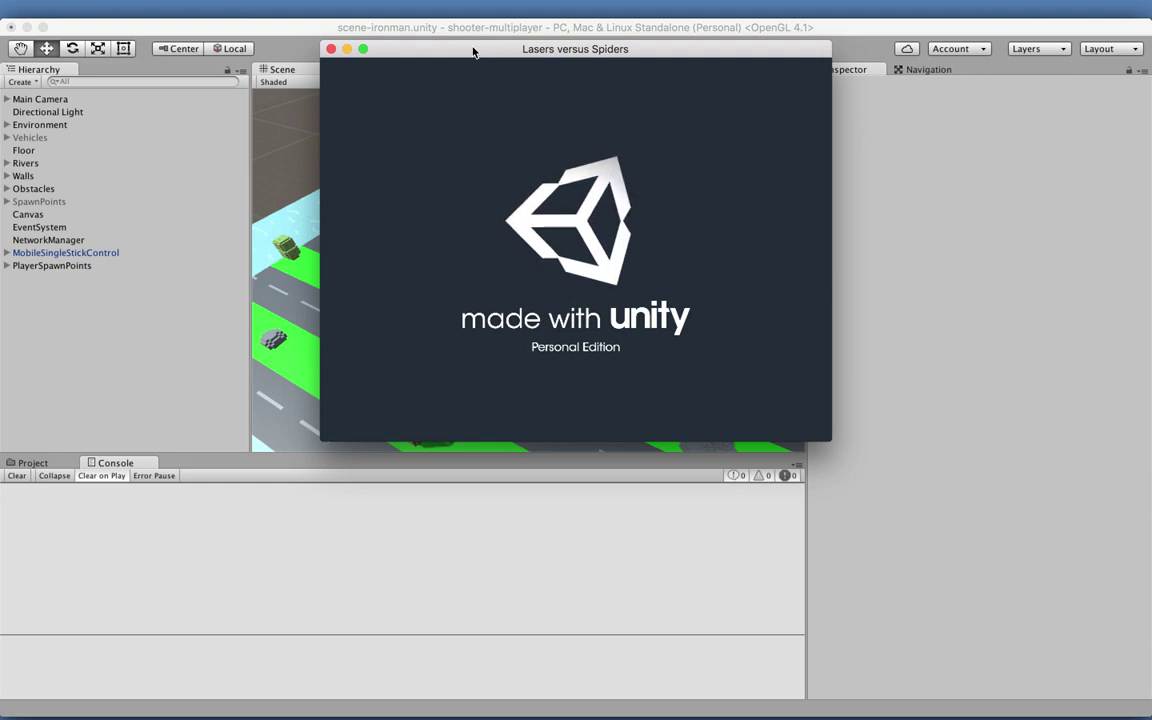
Step: Arrange the built game's window and the editor's view so both are usable together, and close the build settings
{"action": "left_click_drag", "start_coordinate": [473, 51], "coordinate": [787, 310]}
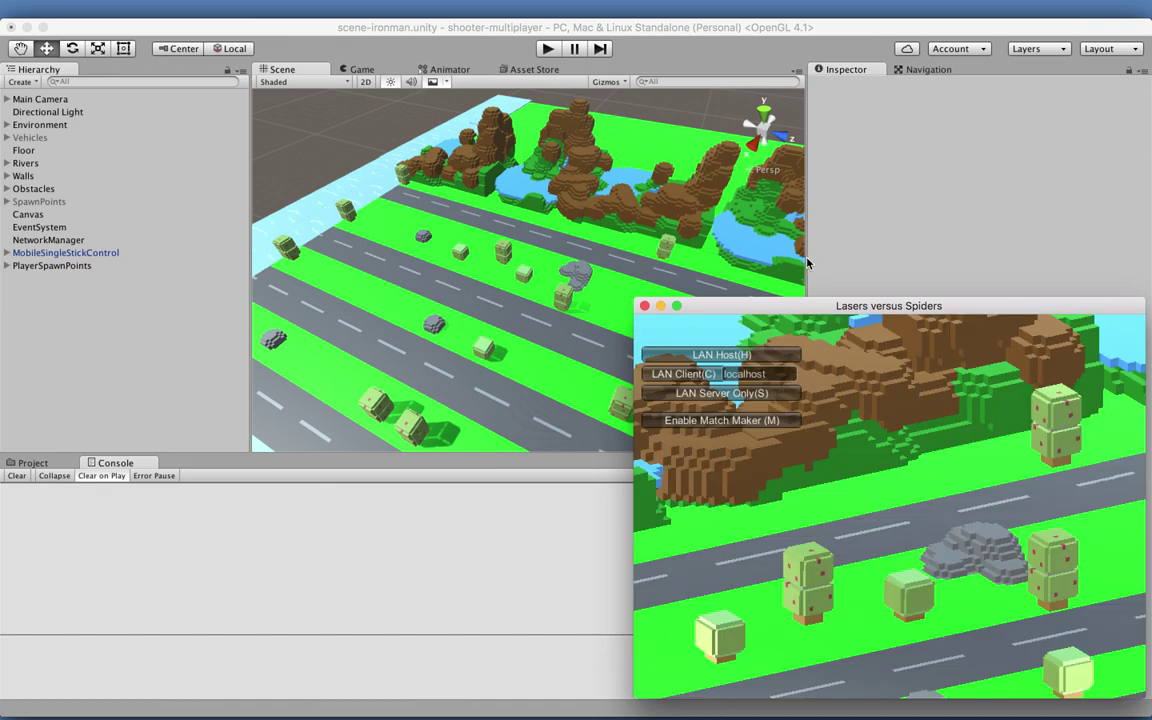
{"action": "left_click_drag", "start_coordinate": [807, 263], "coordinate": [1005, 267]}
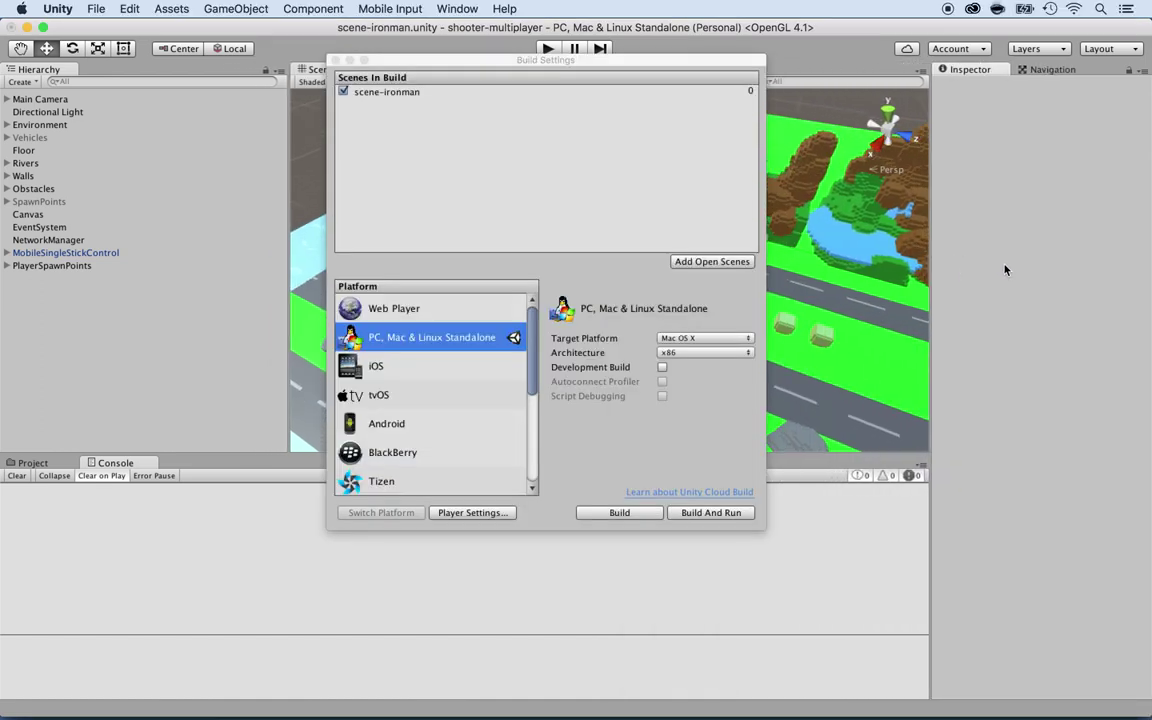
{"action": "left_click", "coordinate": [336, 61]}
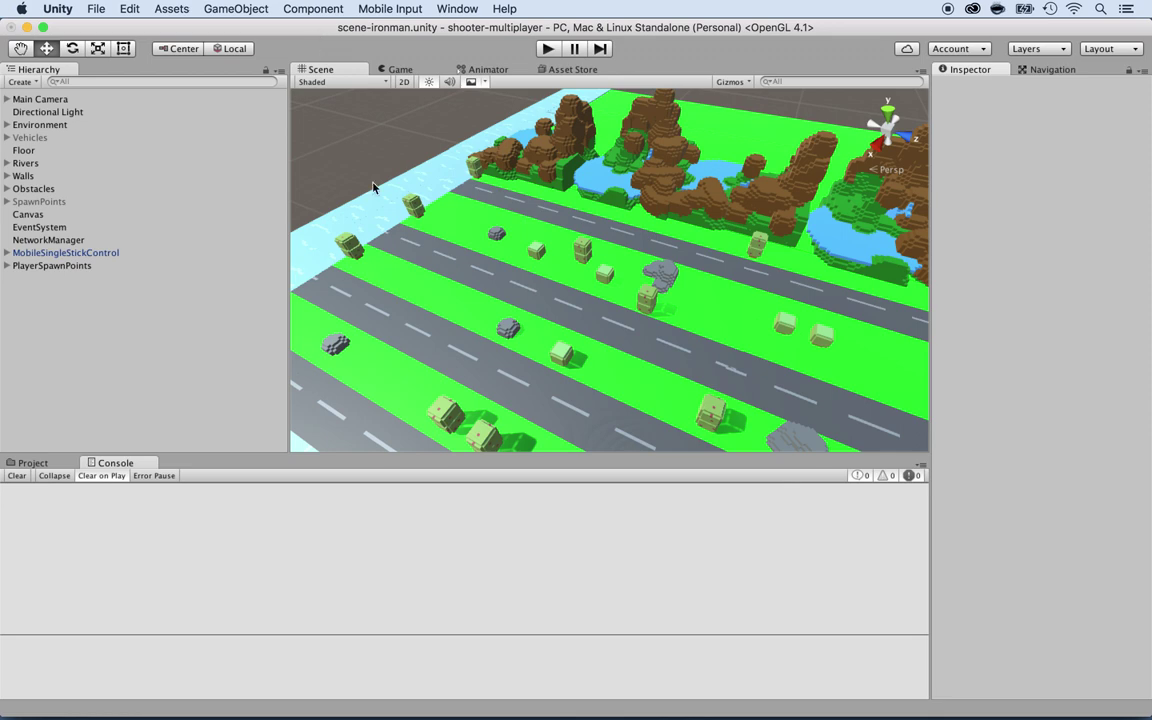
{"action": "key", "text": "super+Tab"}
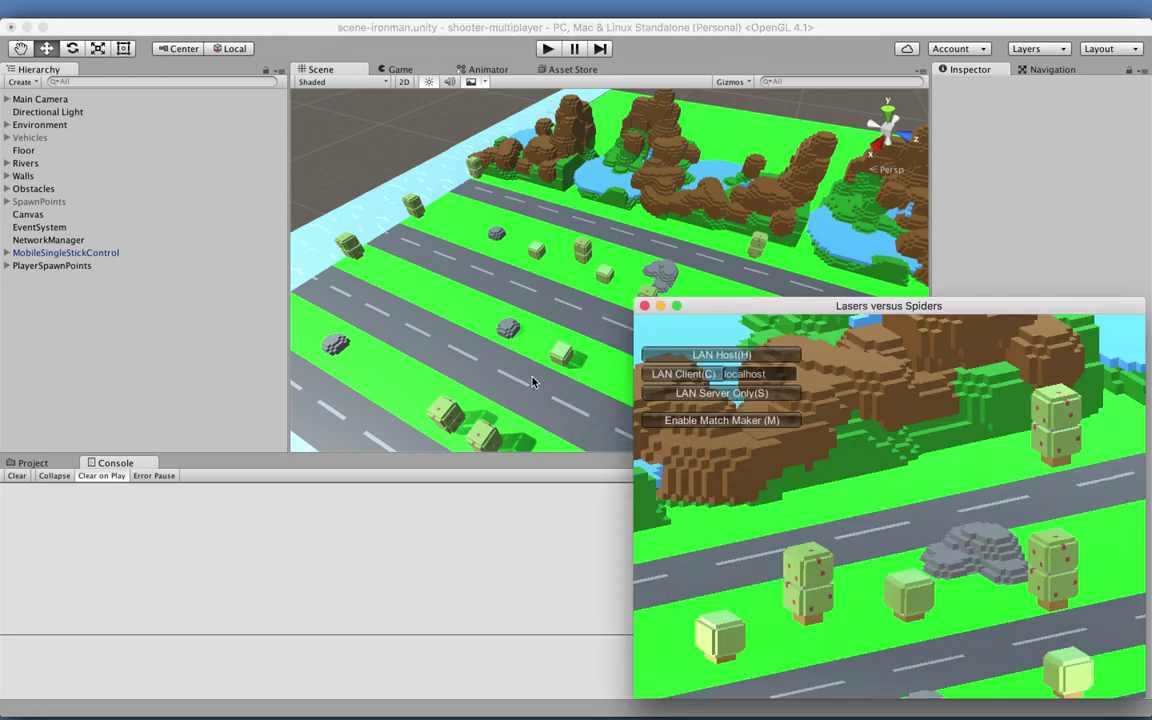
Step: Run the scene in the editor as LAN host and join it from the built game as LAN client on localhost
{"action": "left_click", "coordinate": [464, 55]}
{"action": "left_click", "coordinate": [545, 52]}
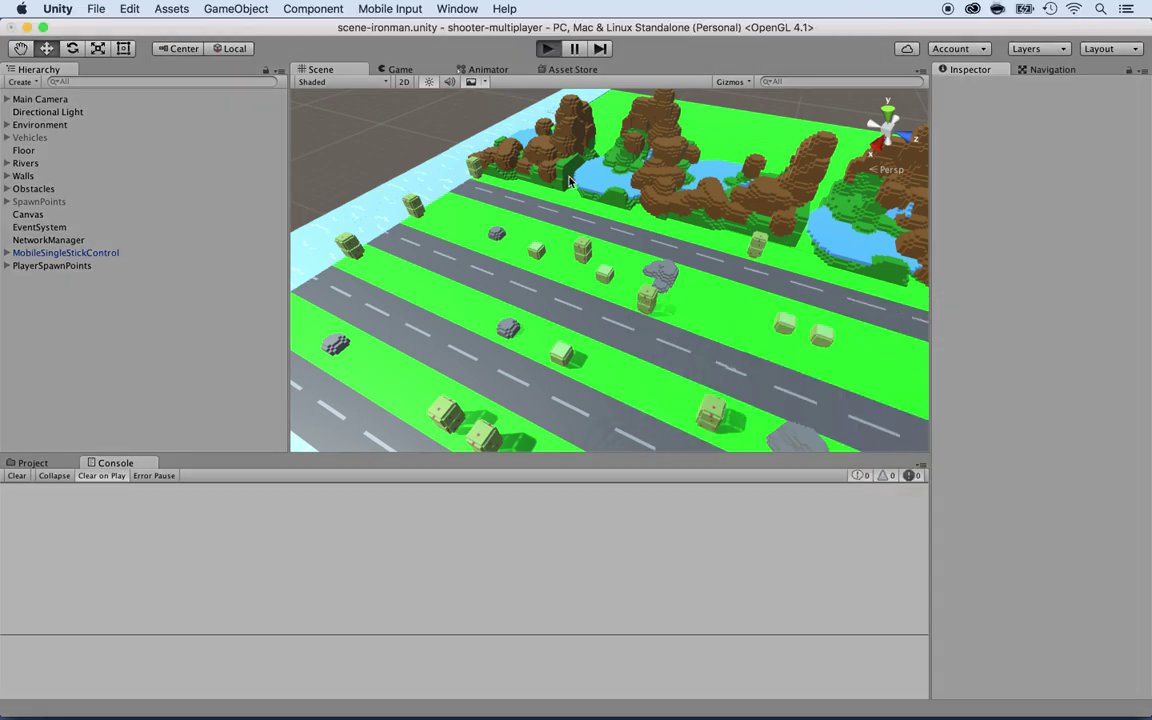
{"action": "key", "text": "super+p"}
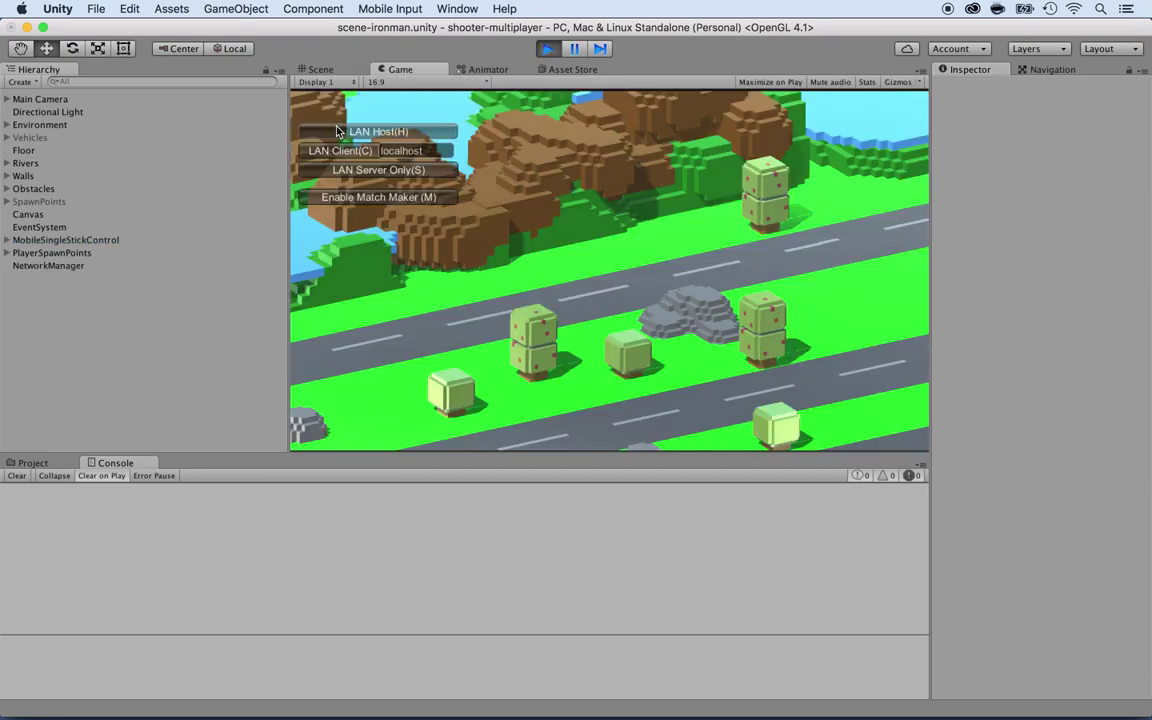
{"action": "left_click", "coordinate": [336, 131]}
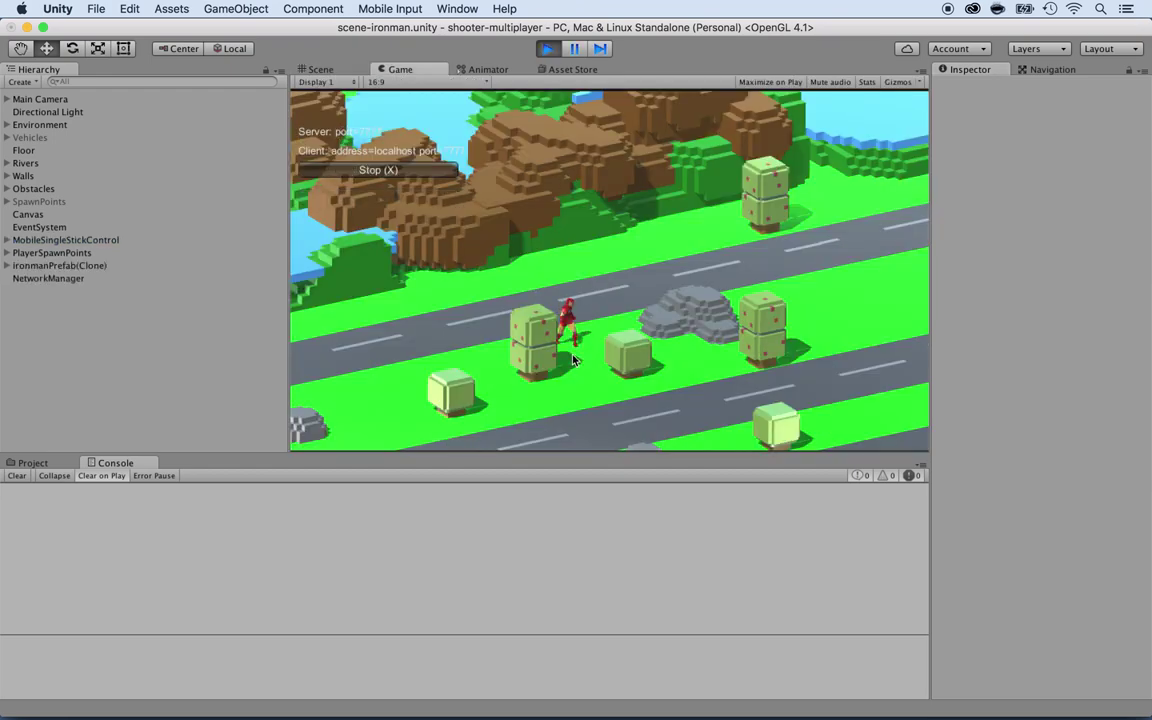
{"action": "key", "text": "super+Tab"}
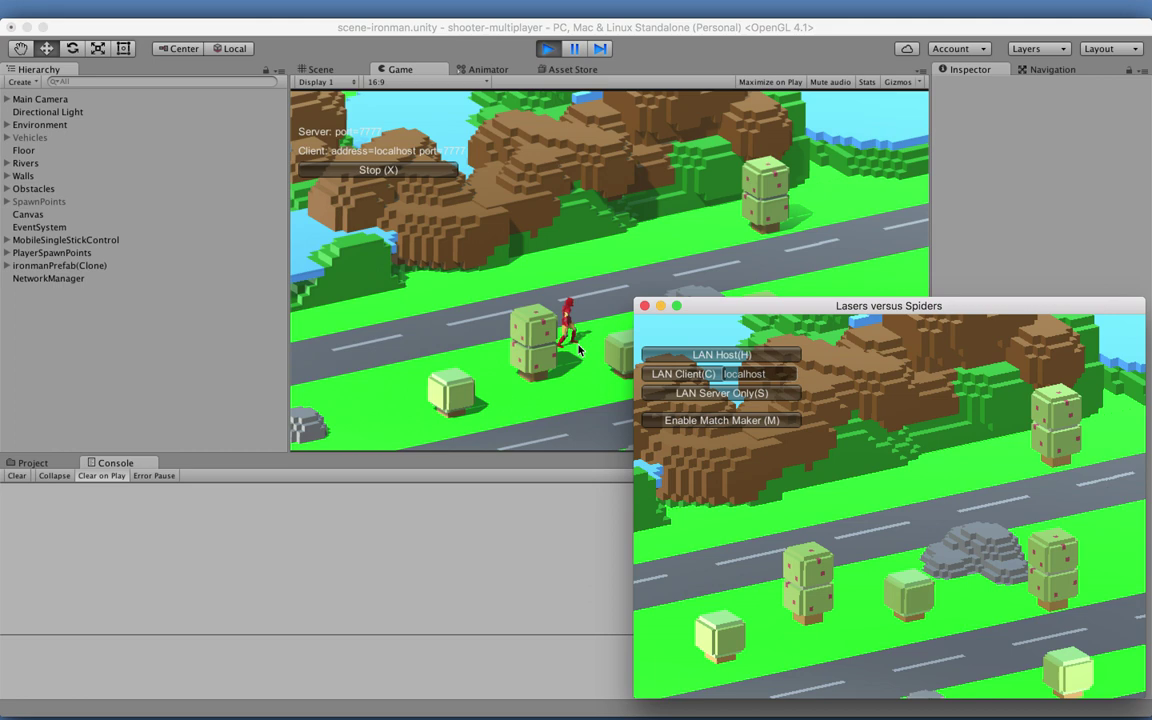
{"action": "left_click", "coordinate": [683, 375]}
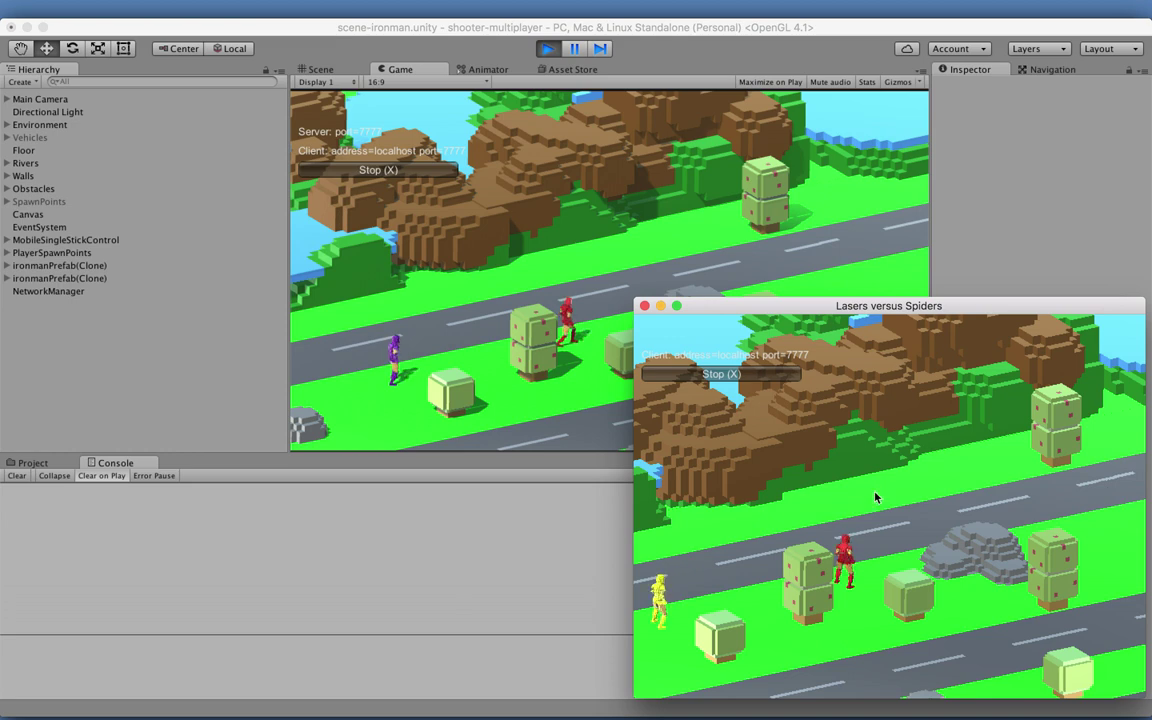
Step: Test the client in the built game by moving around and firing in several directions, comparing with the host view
{"action": "key", "text": "w"}
{"action": "key", "text": "d"}
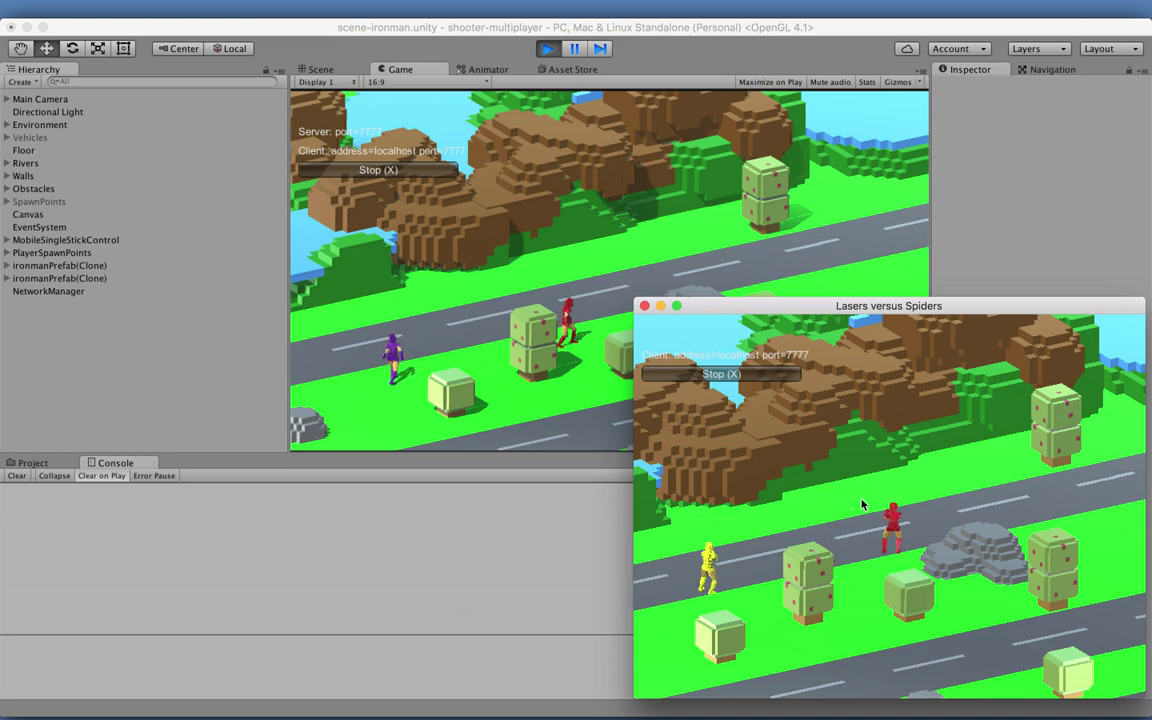
{"action": "left_click", "coordinate": [843, 495]}
{"action": "left_click", "coordinate": [843, 515]}
{"action": "key", "text": "w"}
{"action": "left_click", "coordinate": [842, 503]}
{"action": "key", "text": "w"}
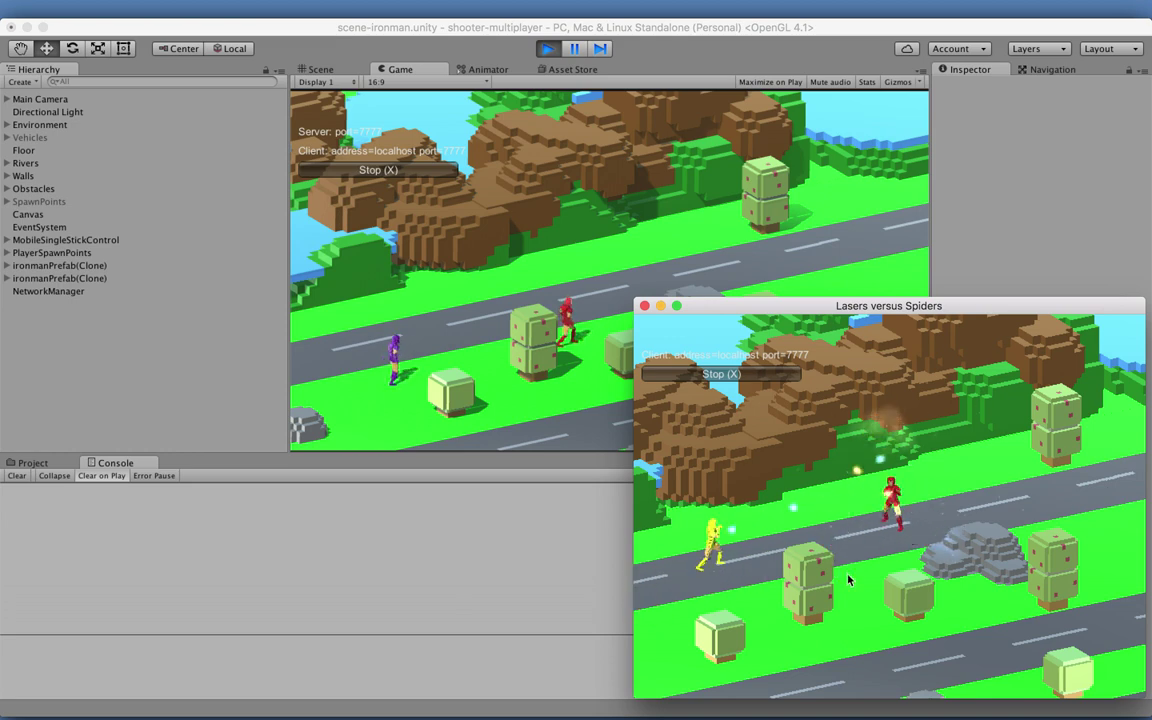
{"action": "left_click", "coordinate": [849, 580]}
{"action": "key", "text": "s"}
{"action": "left_click", "coordinate": [823, 552]}
{"action": "key", "text": "w"}
{"action": "left_click", "coordinate": [812, 512]}
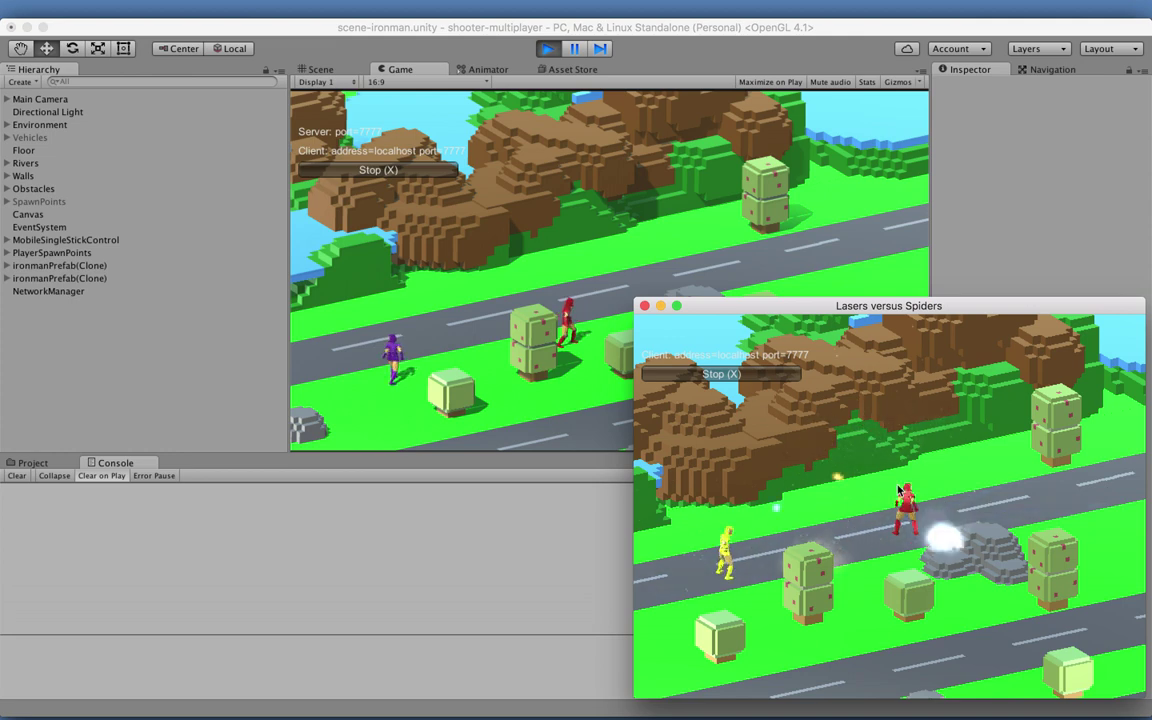
{"action": "key", "text": "d"}
{"action": "left_click", "coordinate": [880, 508]}
{"action": "key", "text": "a"}
Step: Switch to the editor's game view, test movement on the host, and return to the built game
{"action": "left_click", "coordinate": [458, 243]}
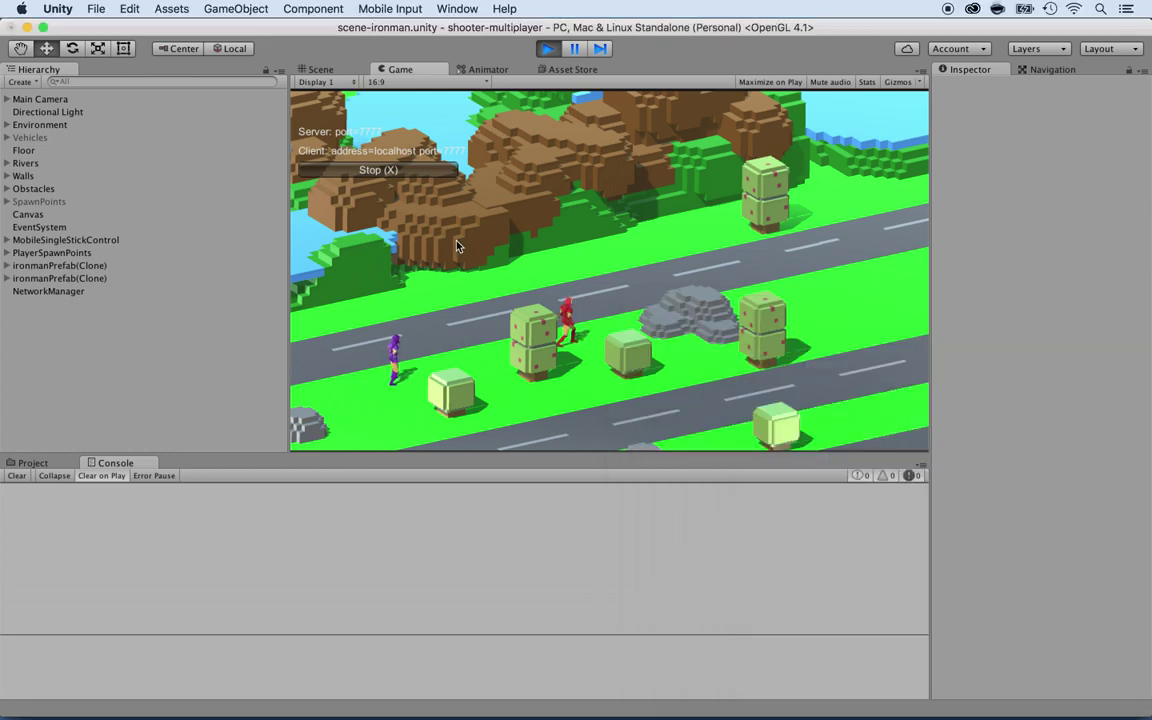
{"action": "key", "text": "w"}
{"action": "key", "text": "d"}
{"action": "key", "text": "s"}
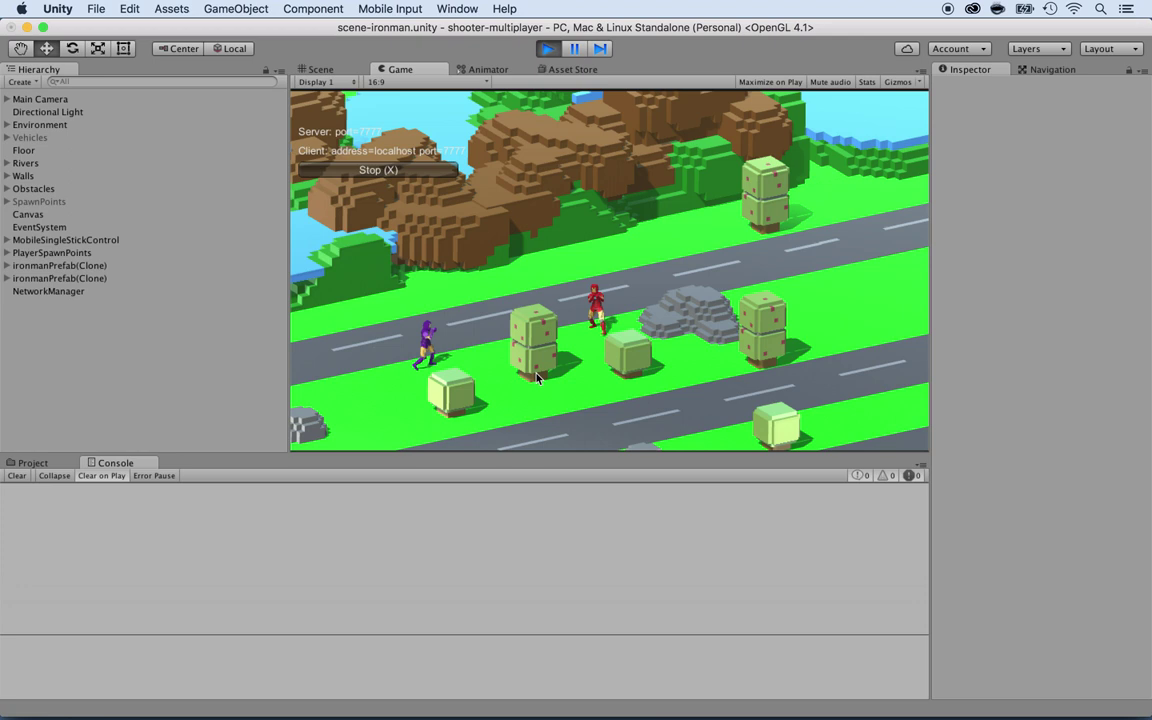
{"action": "key", "text": "w"}
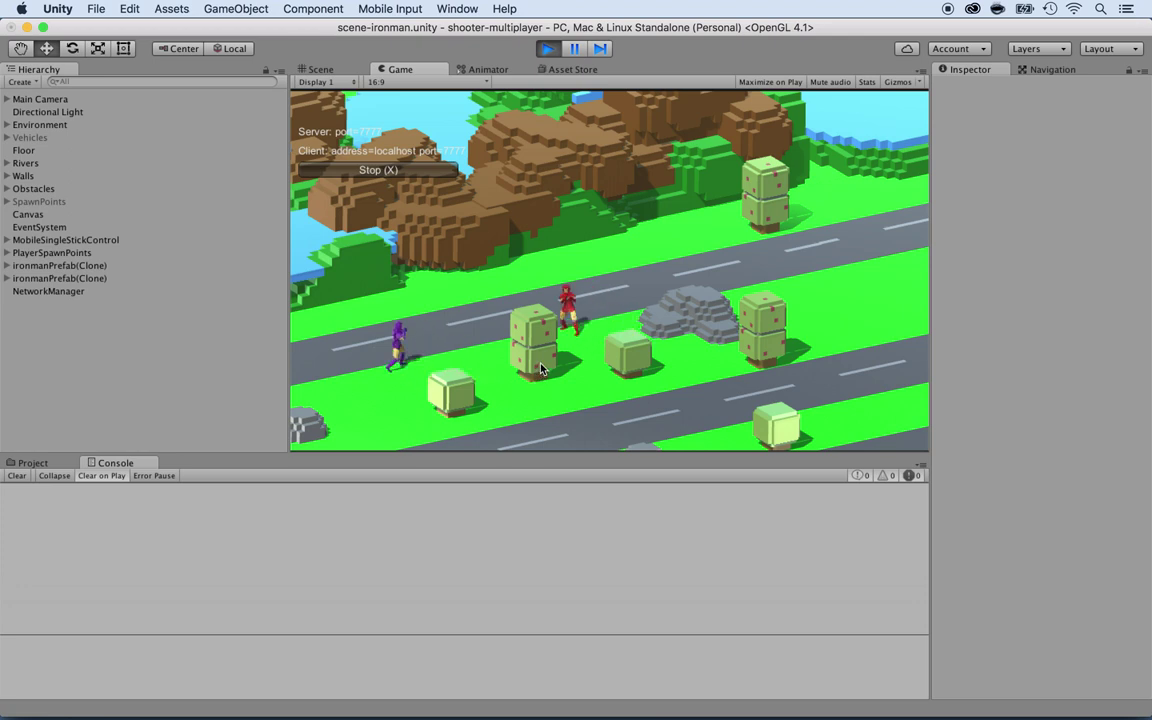
{"action": "key", "text": "super+Tab"}
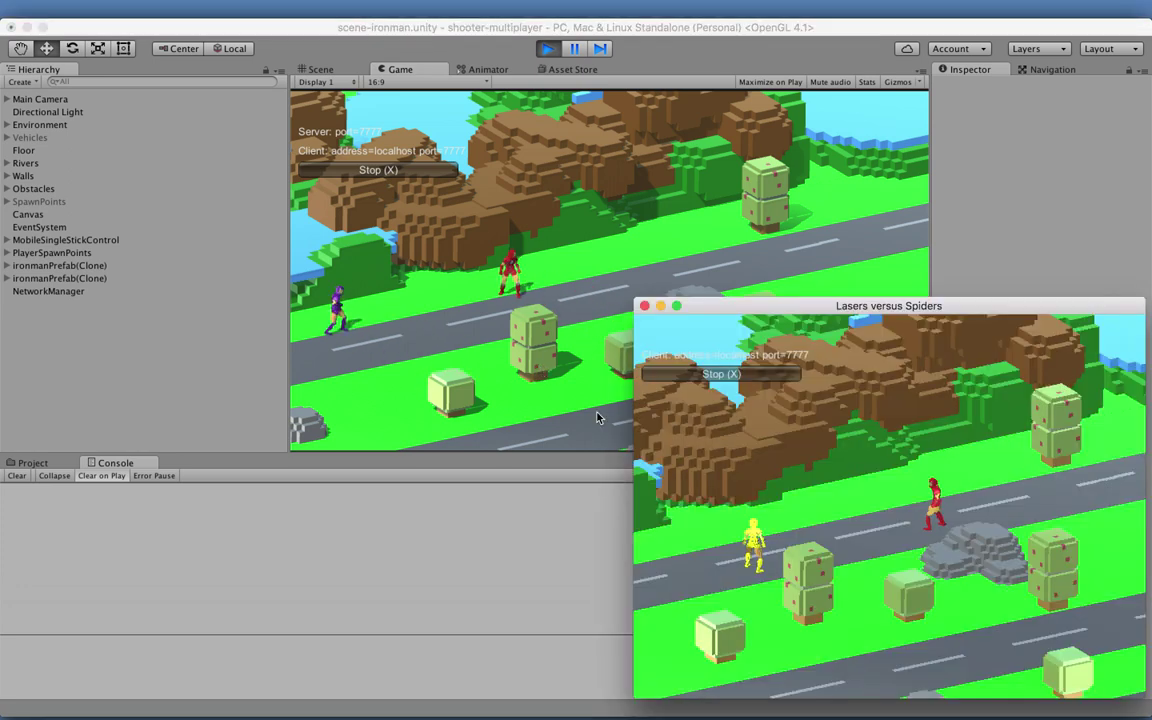